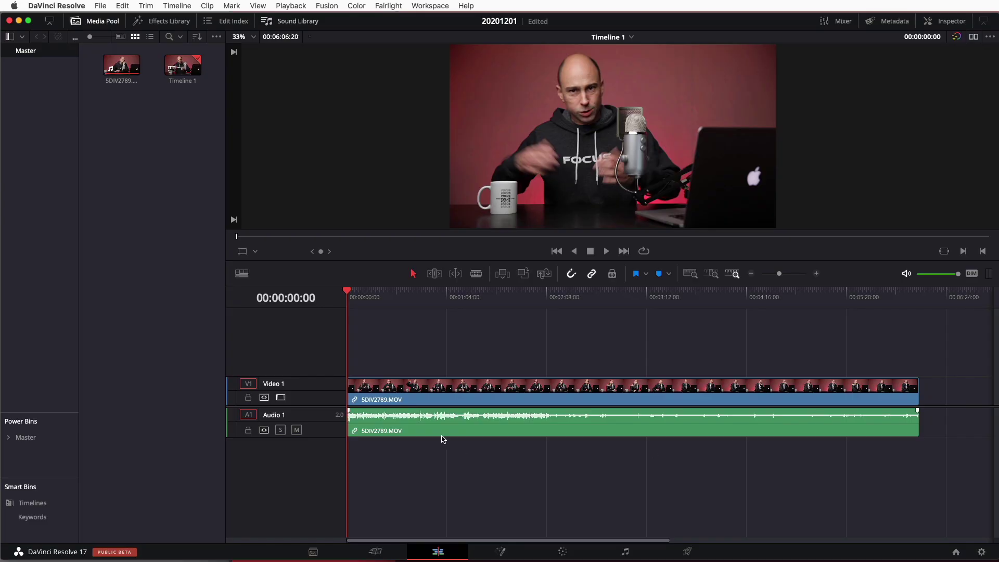
Play Timeline 1 from the start and pause it at 00:00:05:10
key("space")
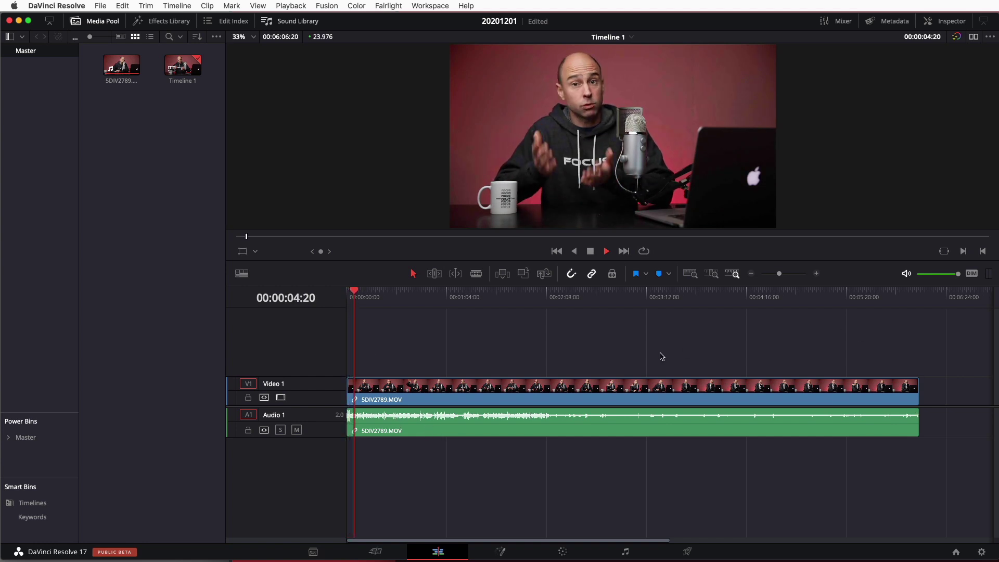
key("space")
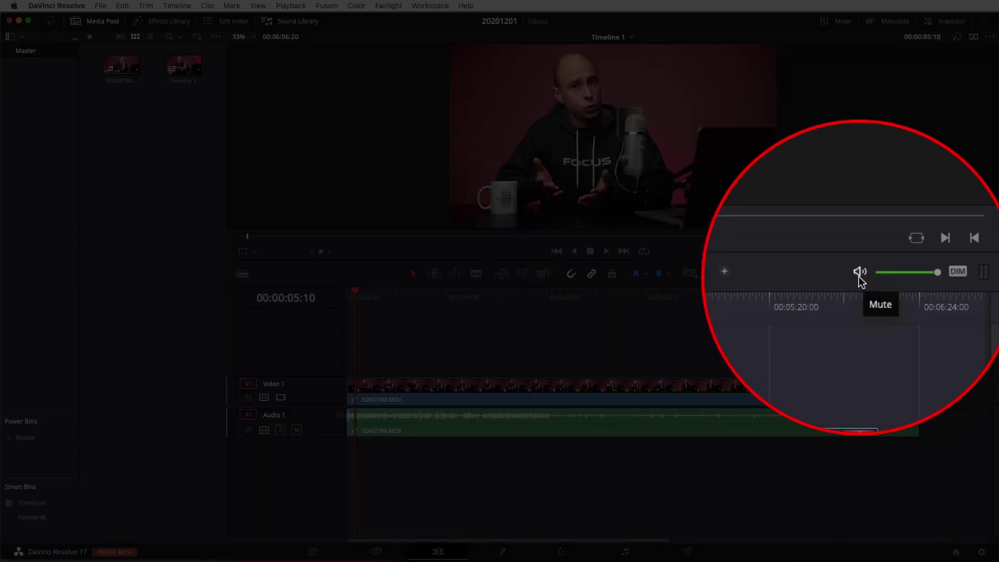
left_click(859, 276)
left_click(860, 276)
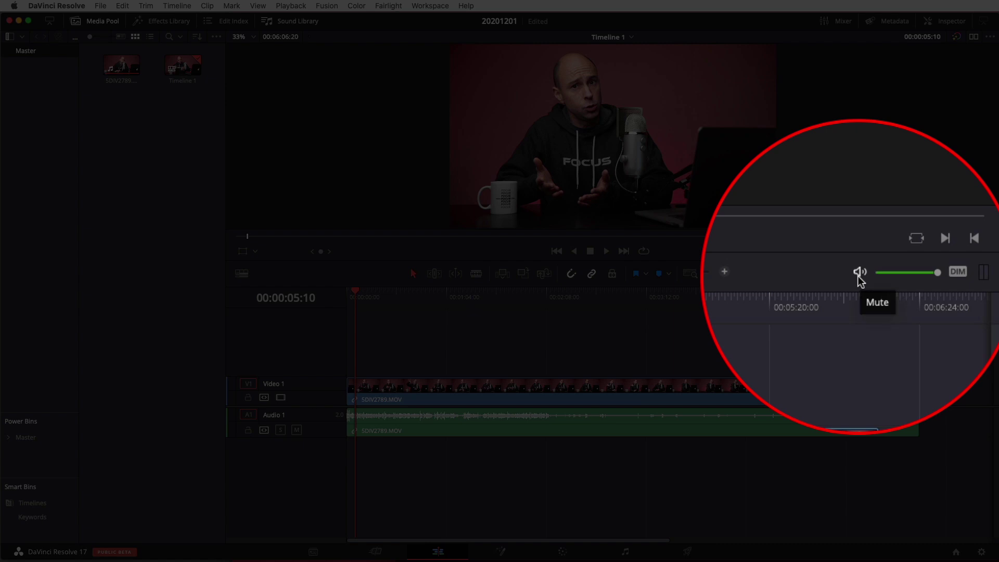
left_click(859, 275)
left_click(859, 276)
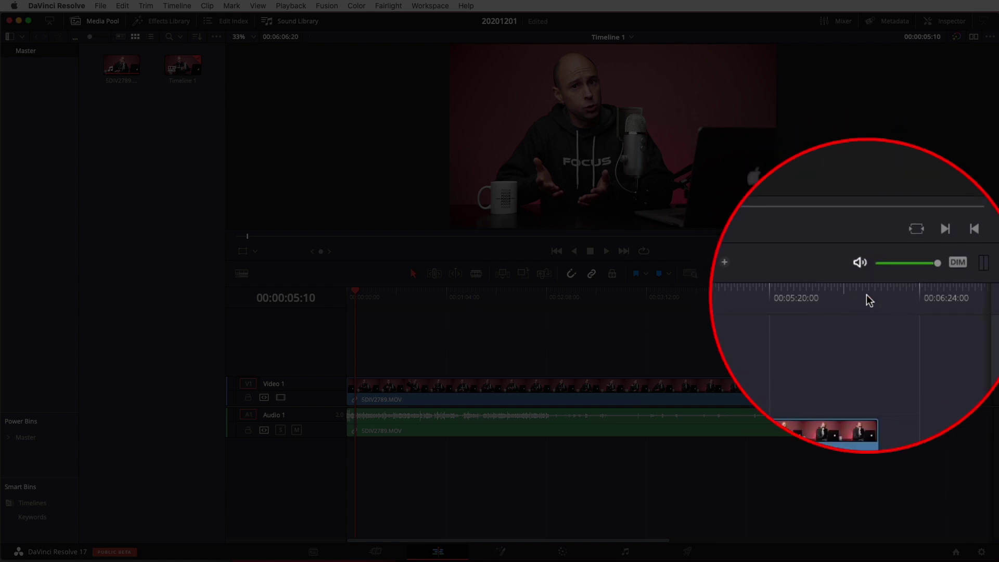
mouse_move(932, 276)
mouse_move(935, 281)
left_mouse_down()
mouse_move(892, 279)
mouse_move(953, 282)
left_mouse_up()
left_click(951, 276)
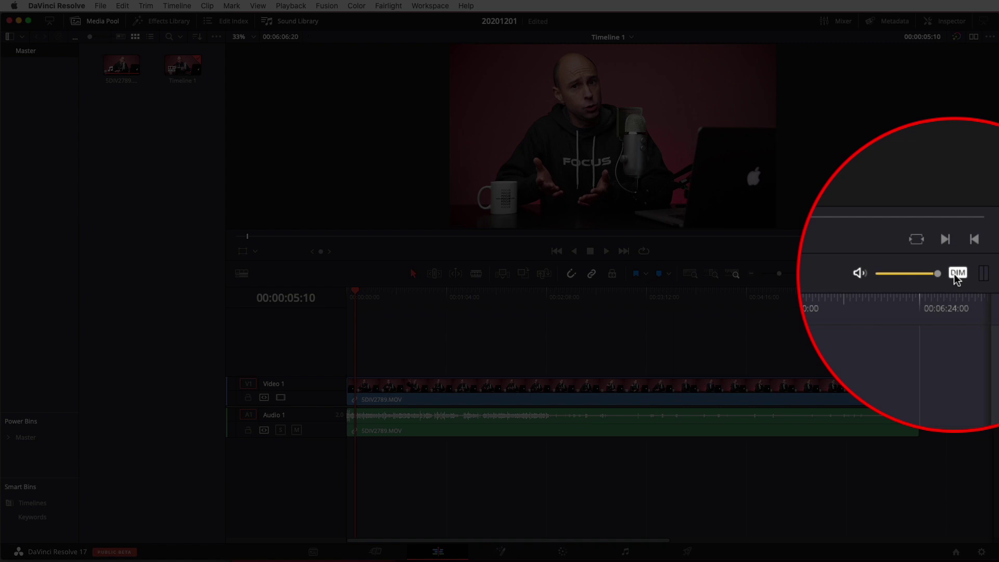
left_click(971, 274)
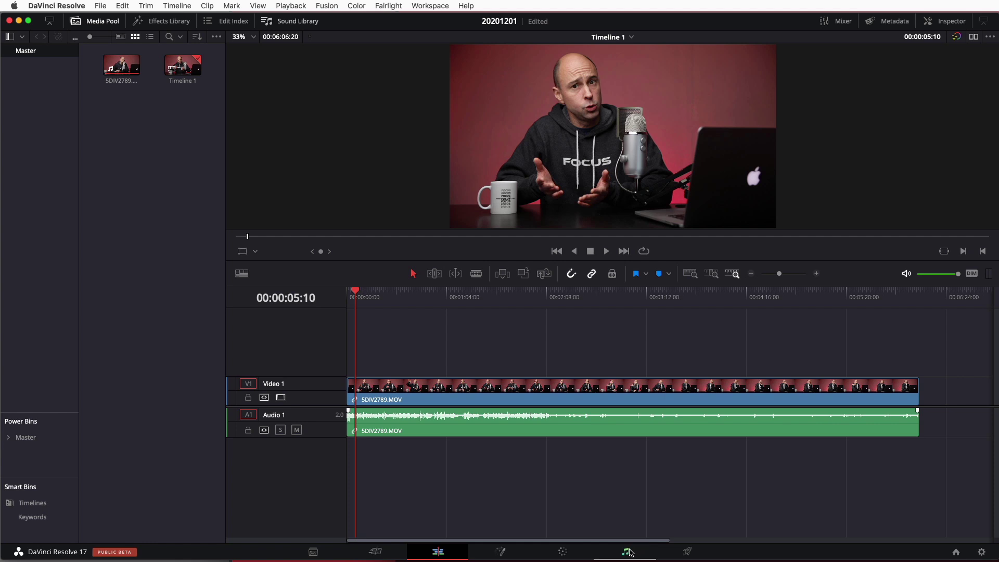
left_click(628, 550)
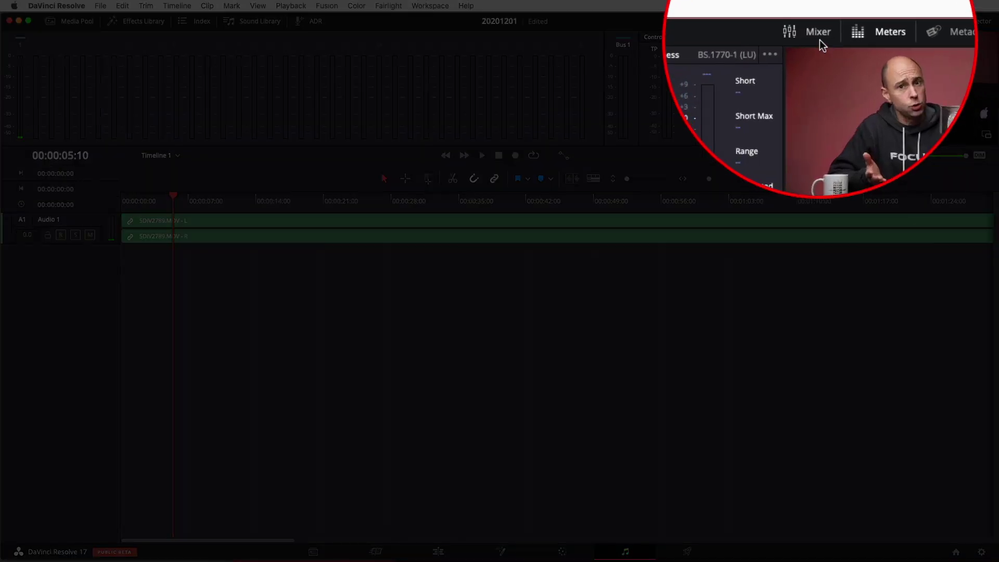
Show the Fairlight Mixer with the Audio 1 and Bus 1 channel strips
left_click(813, 23)
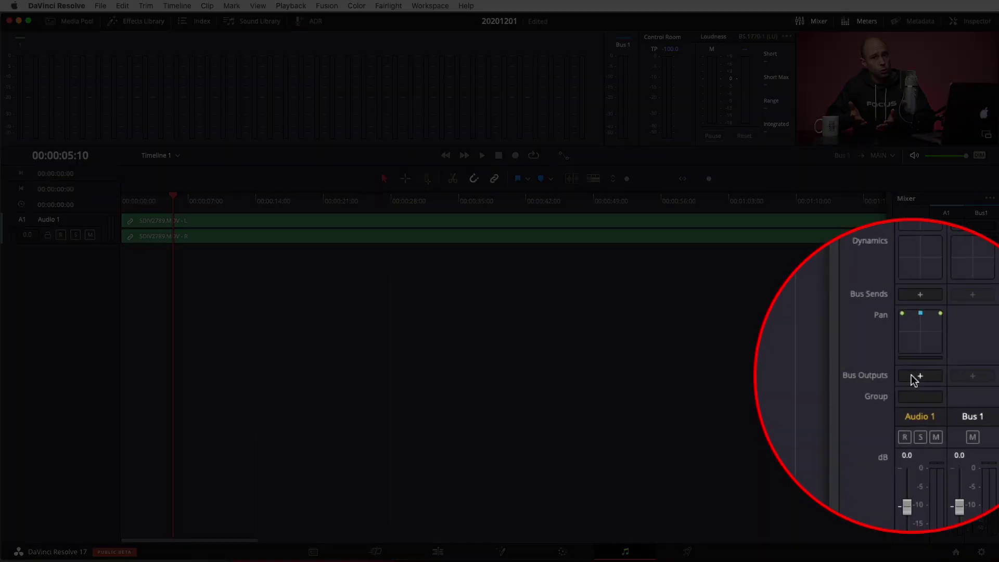
Route Audio 1's bus output to Bus 1, then play and stop the clip to check the meters
left_click(914, 375)
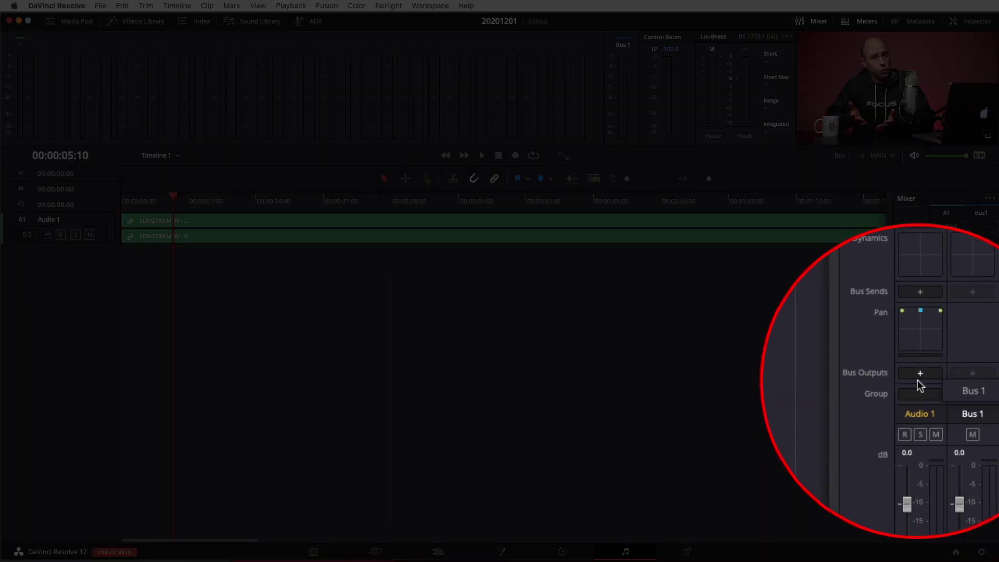
left_click(963, 389)
mouse_move(933, 379)
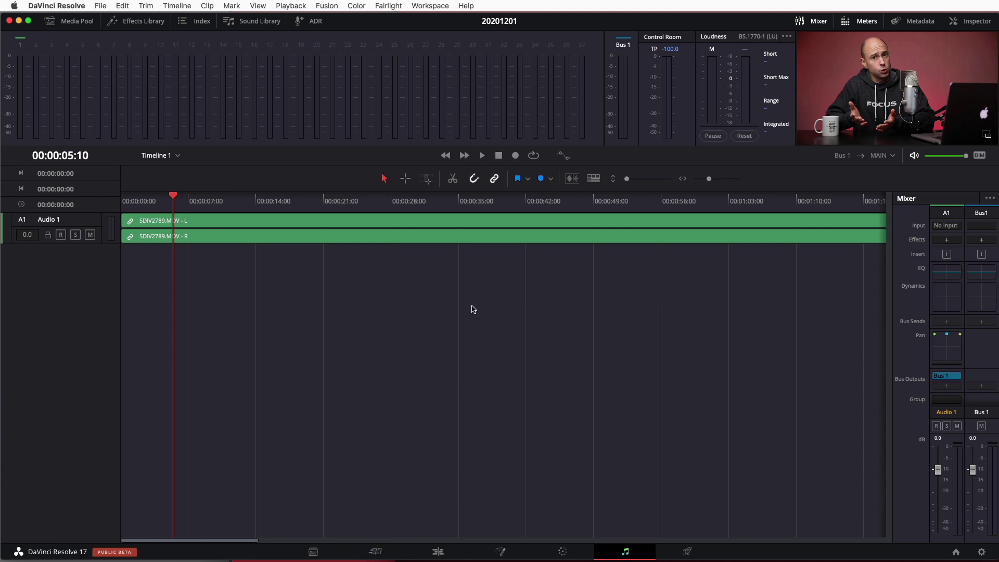
key("space")
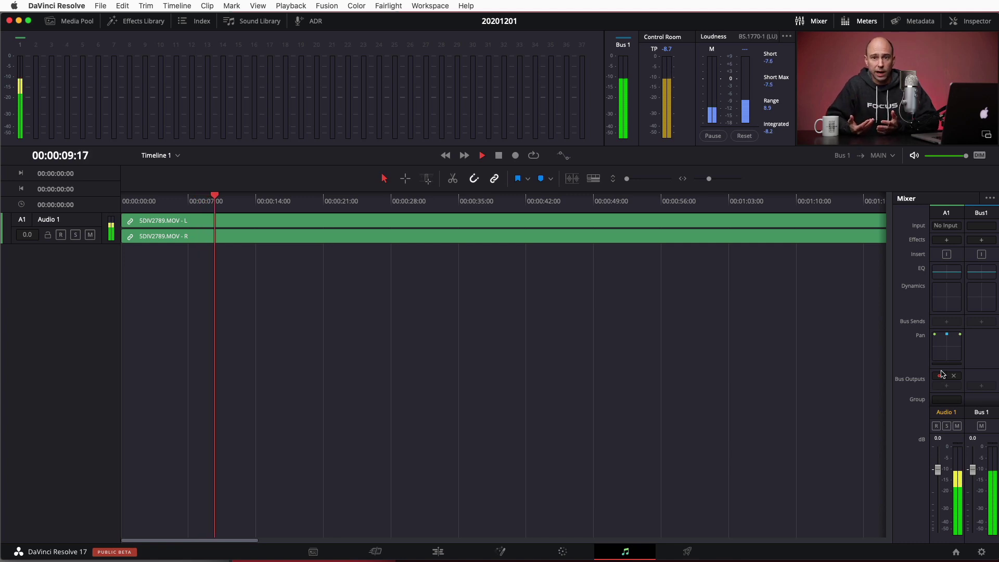
key("space")
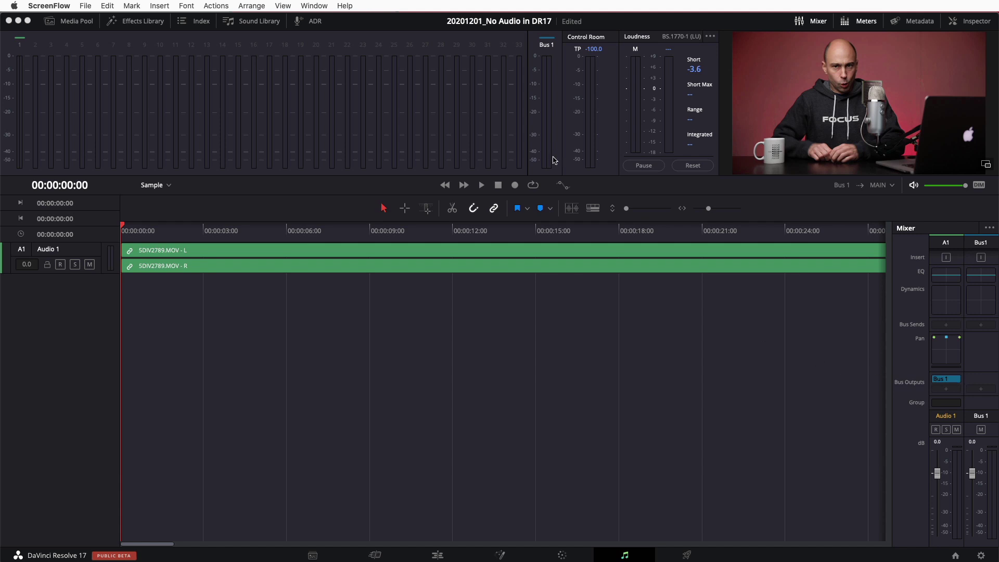
Apply the Yeti - Basement Shop track preset to Audio 1 from the Fairlight Presets Library
left_click(328, 74)
left_click(389, 6)
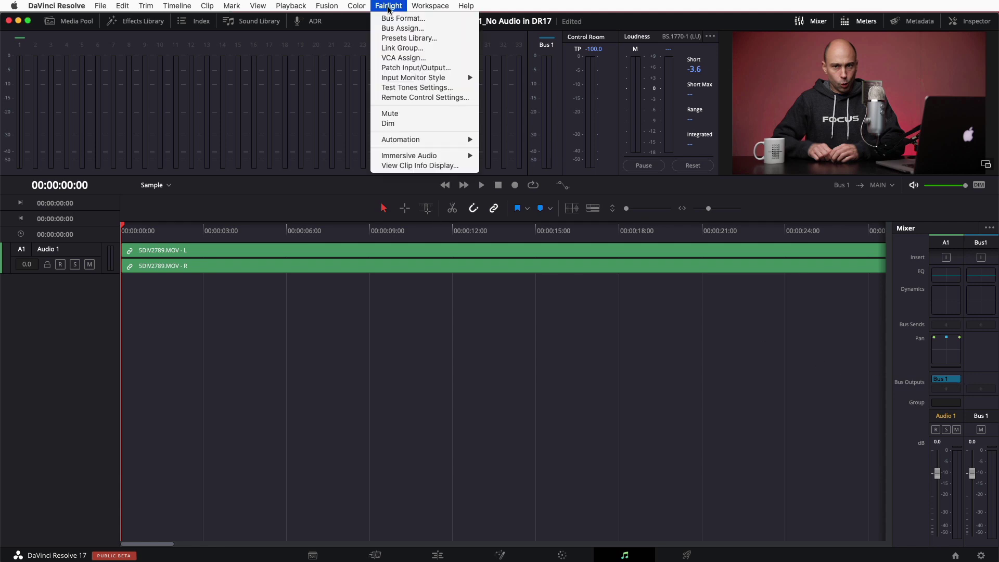
left_click(398, 40)
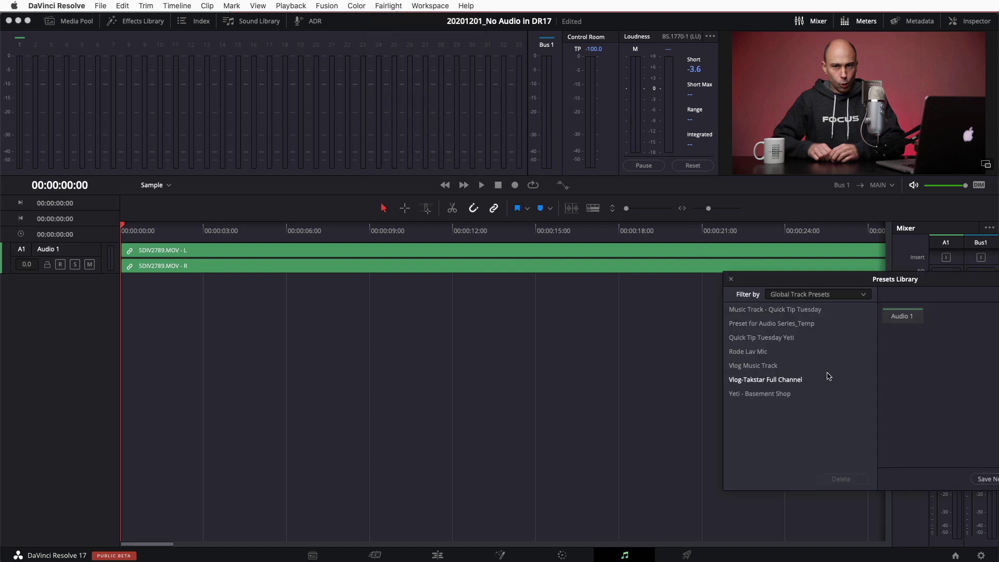
left_click(751, 398)
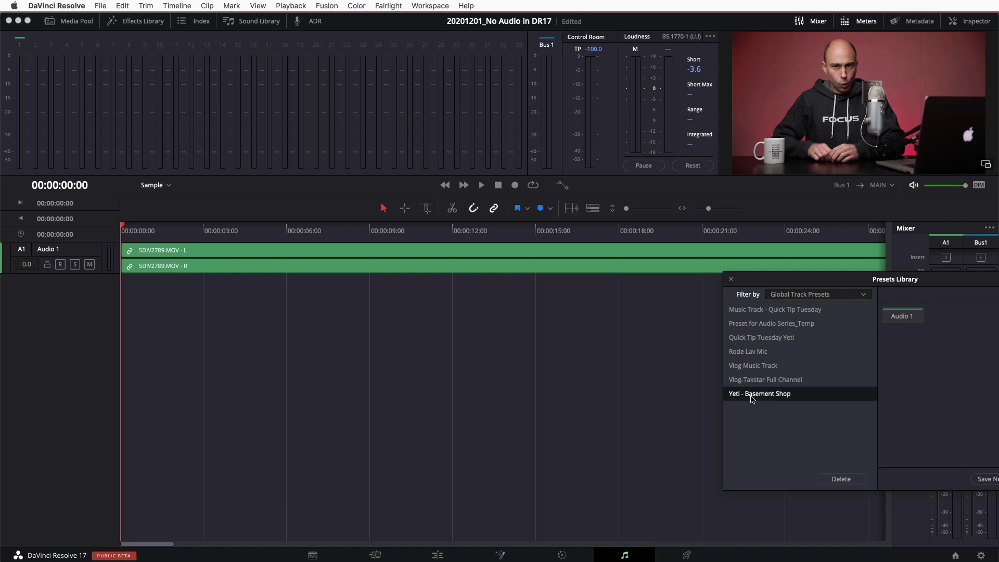
left_click(904, 316)
left_click_drag(966, 284, 503, 219)
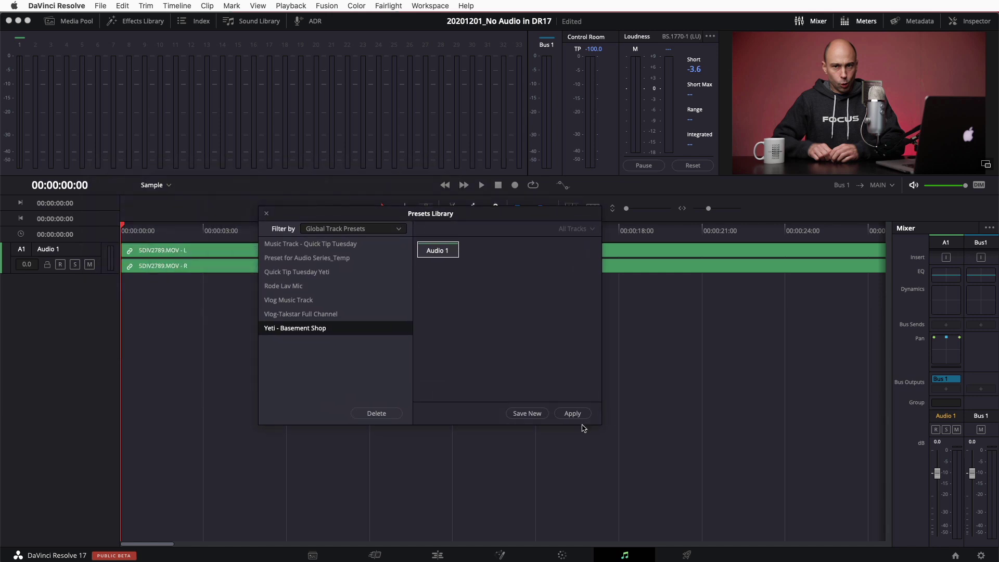
left_click(572, 413)
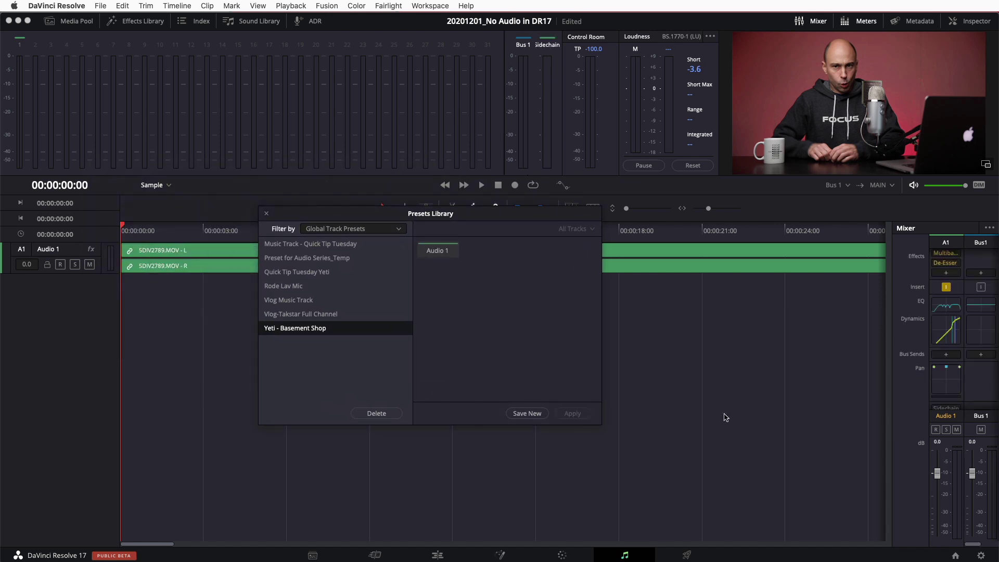
left_click(266, 214)
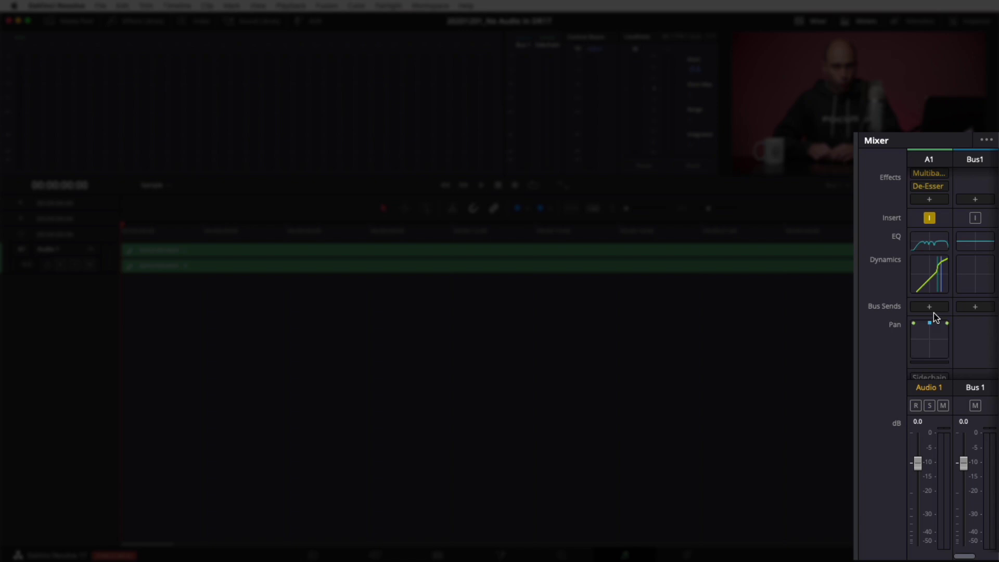
Scroll the Mixer down to Audio 1's Bus Outputs and play the clip to 00:00:04:07
scroll(931, 314, "down", 2)
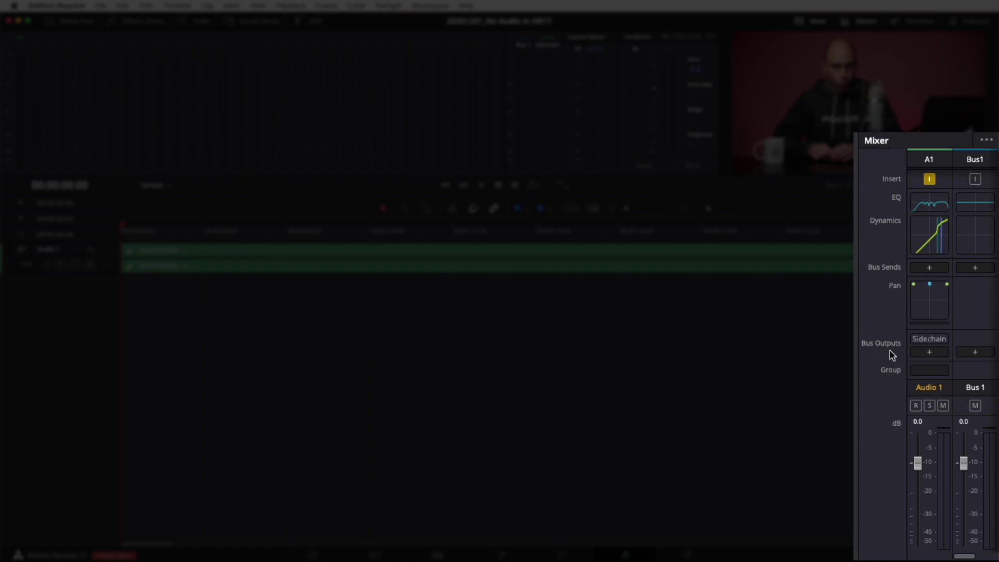
mouse_move(921, 345)
key("space")
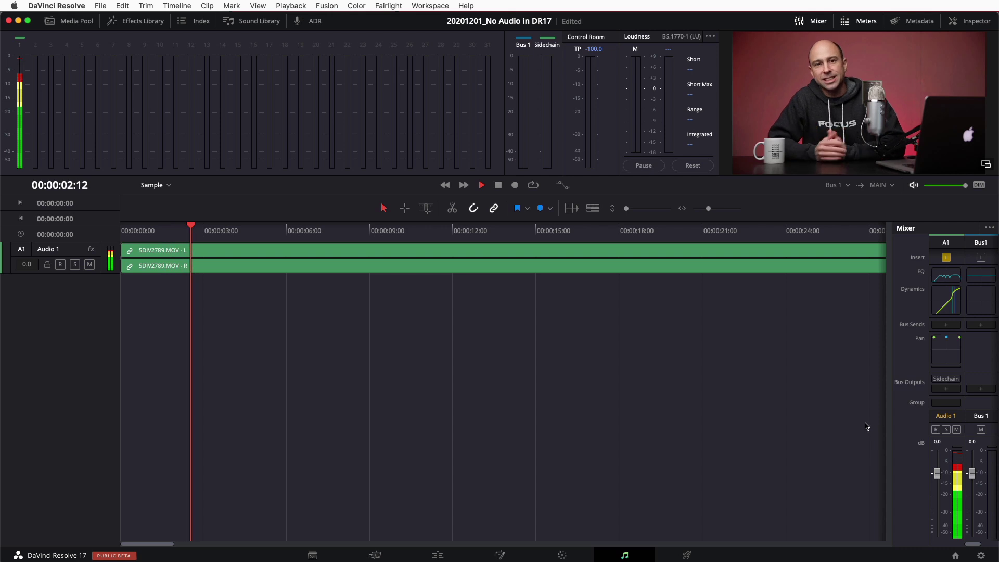
key("space")
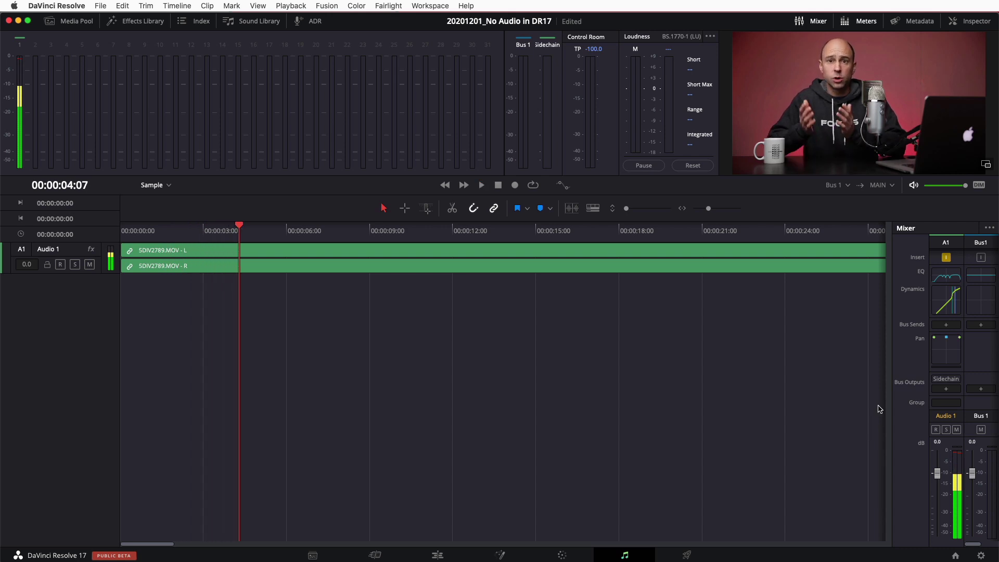
Add Bus 1 as an Audio 1 output alongside Sidechain, save the project, and play the clip
left_click(945, 390)
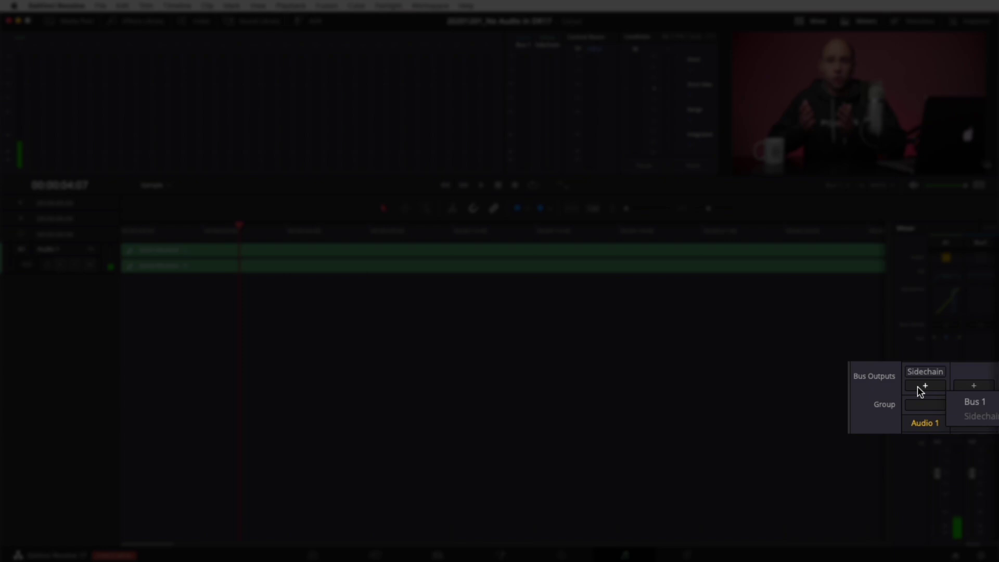
left_click(955, 402)
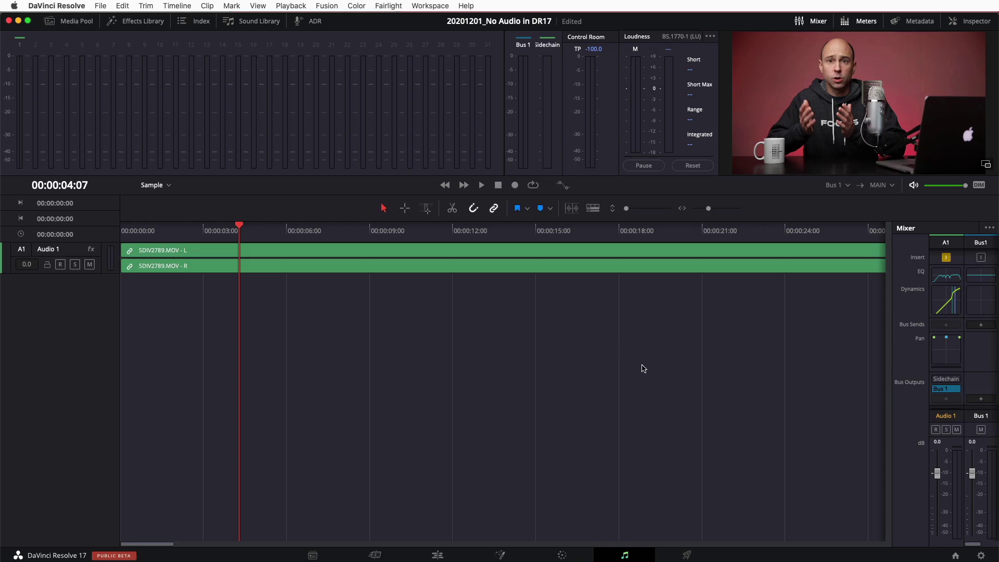
key("super+s")
key("space")
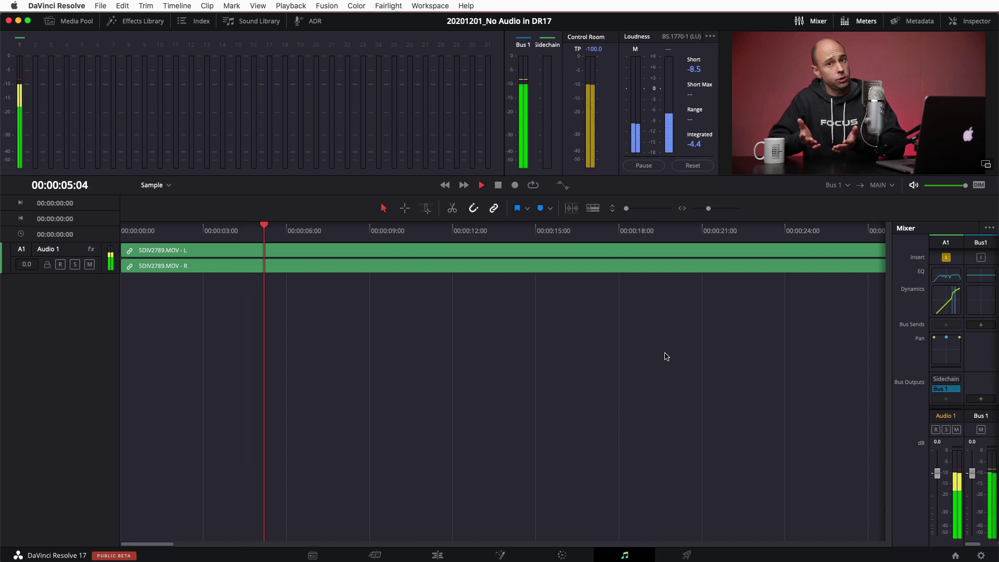